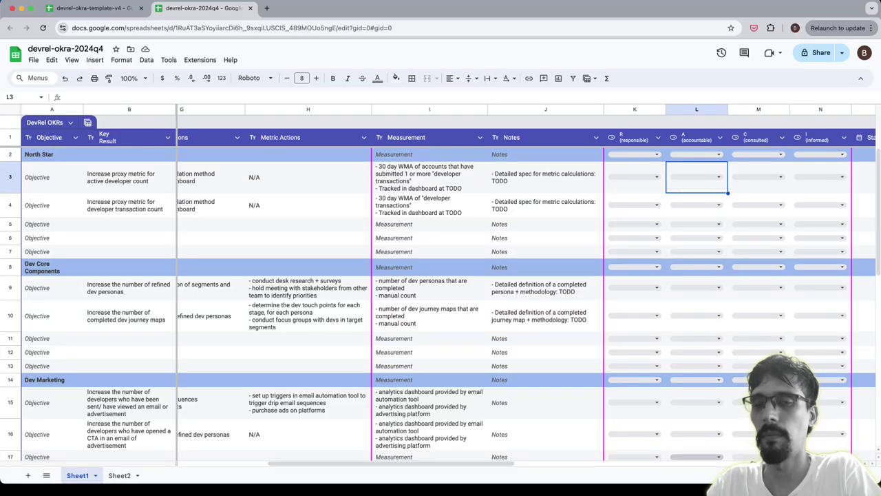
Step: Browse the team options in K3's dropdown and close it without choosing one
left_click(122, 175)
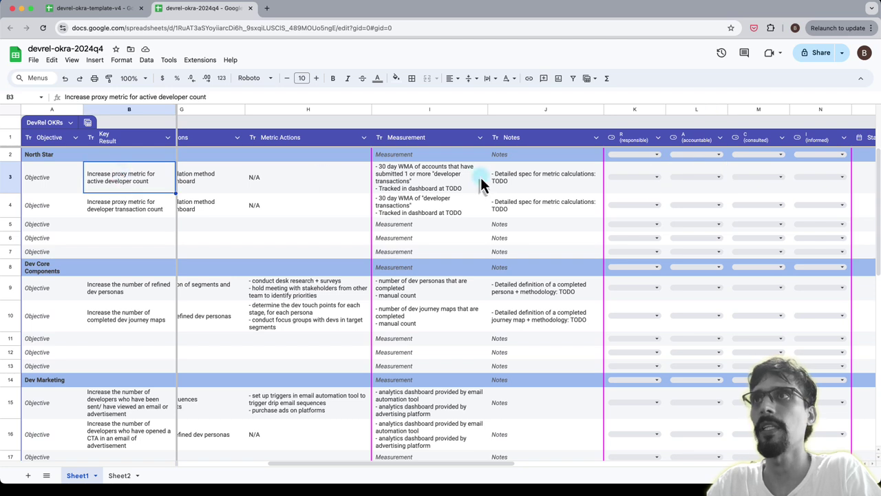
left_click(645, 179)
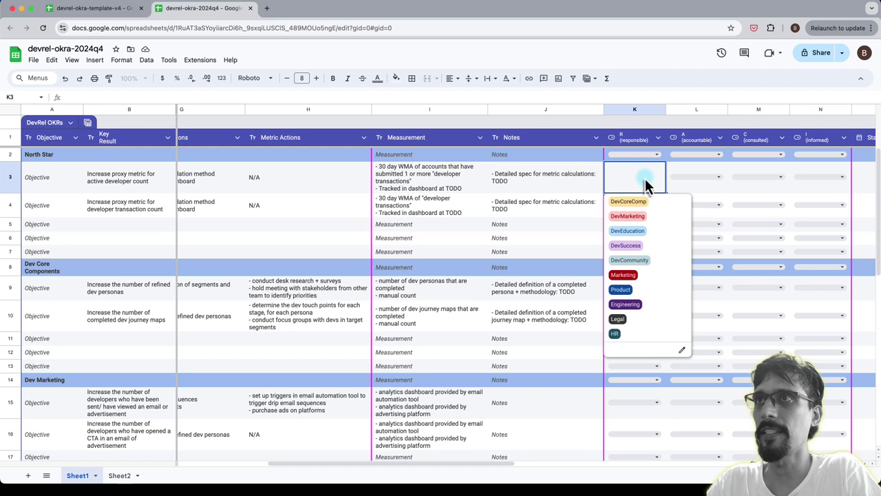
key("Down")
key("Down")
key("Down")
key("Down")
key("Down")
key("Up")
key("Up")
key("Up")
key("Up")
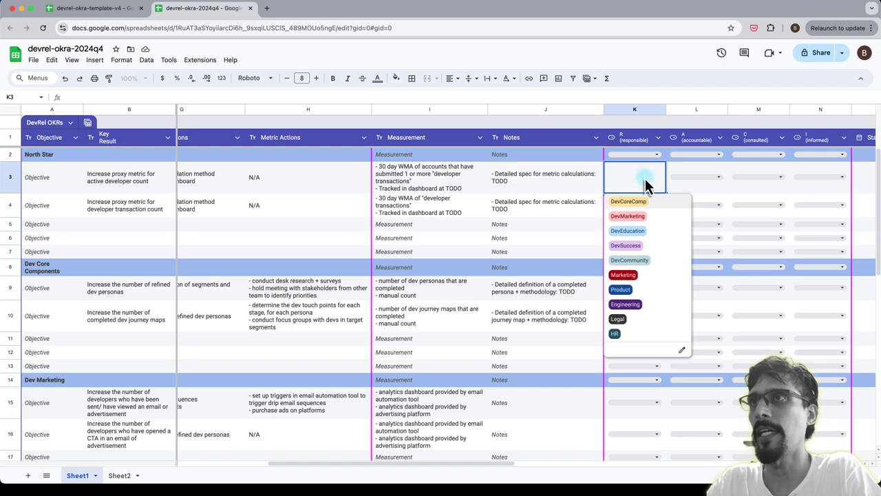
key("Down")
key("Down")
key("Down")
key("Down")
key("Up")
key("Up")
key("Up")
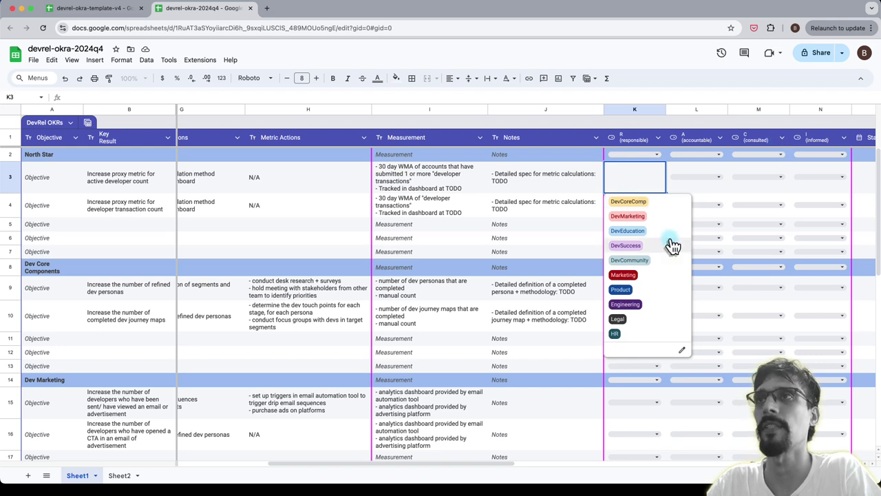
left_click(670, 183)
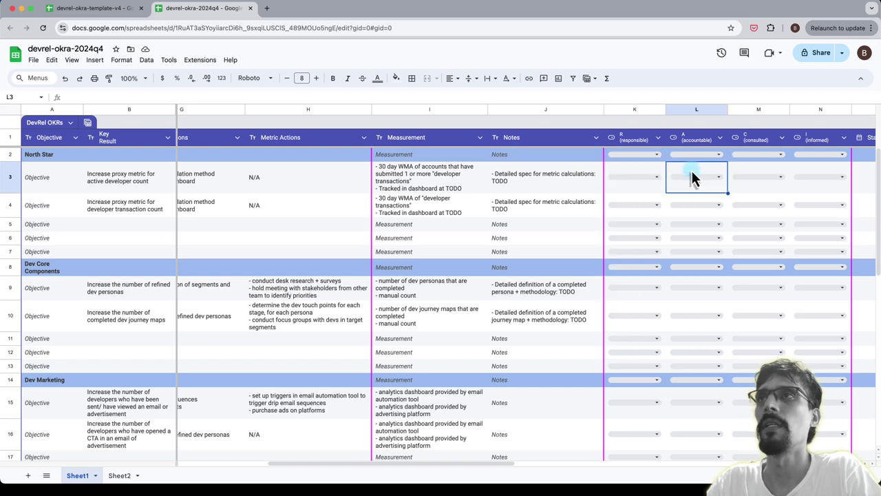
Step: Reopen K3's team list, showing DevCoreComp through HR, after dismissing it once
left_click(644, 181)
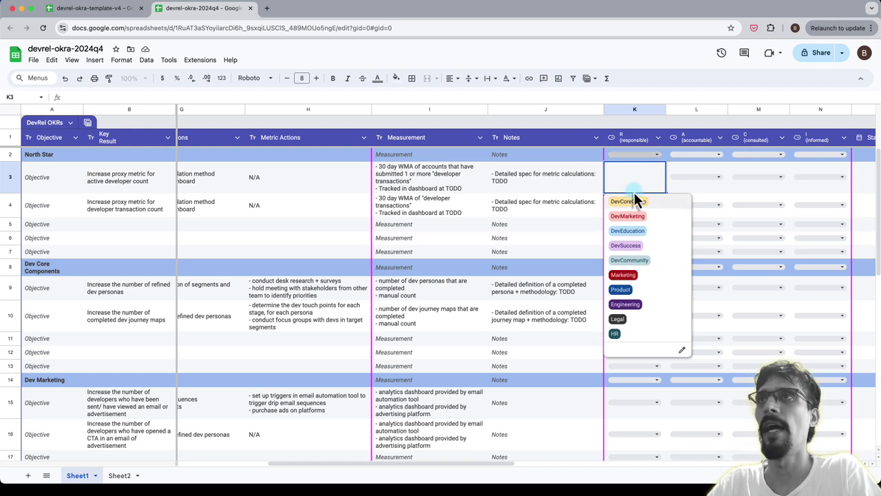
key("Escape")
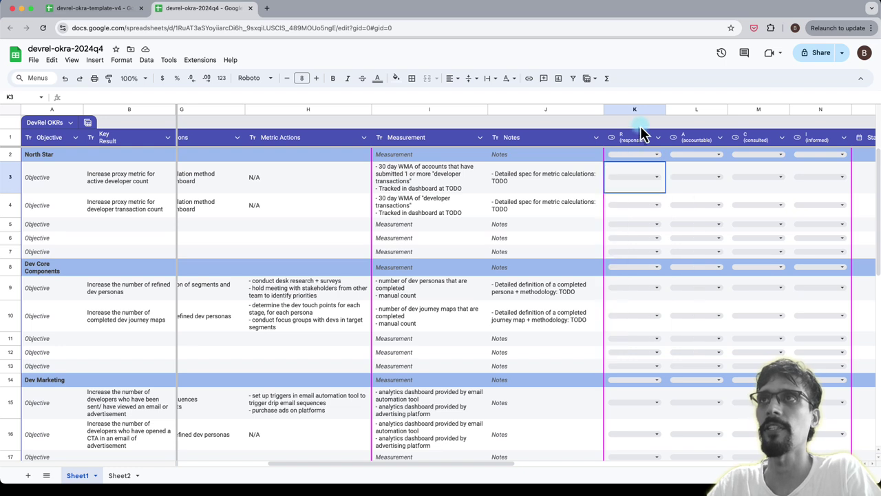
left_click(649, 180)
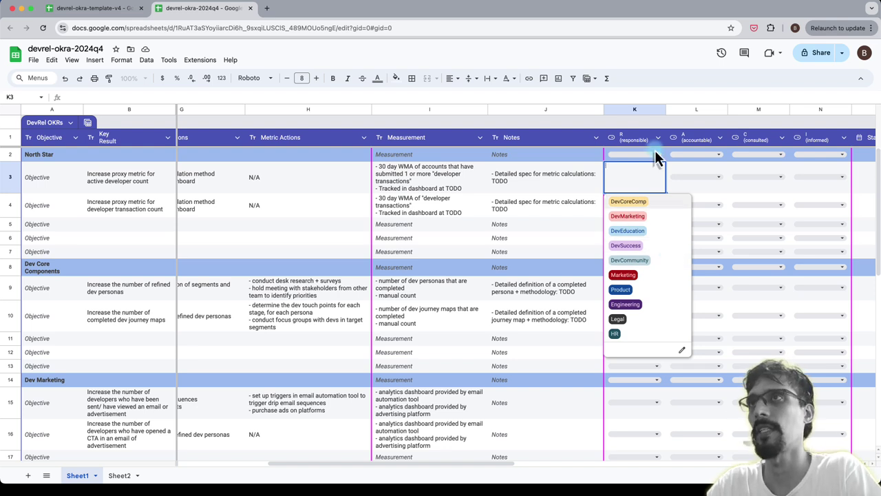
key("Escape")
left_click(656, 178)
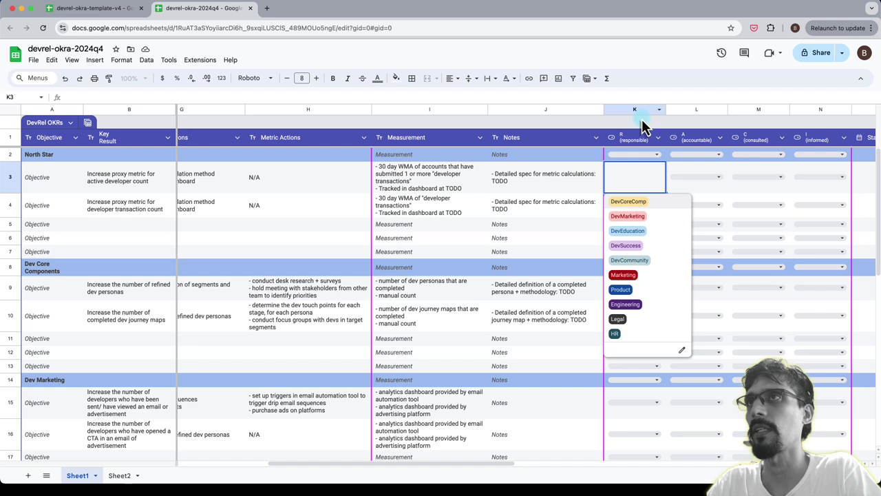
key("Escape")
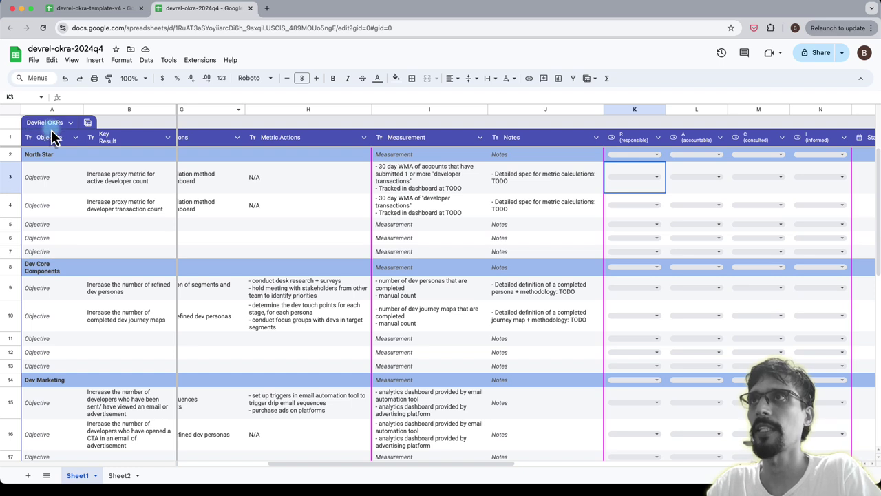
left_click(657, 178)
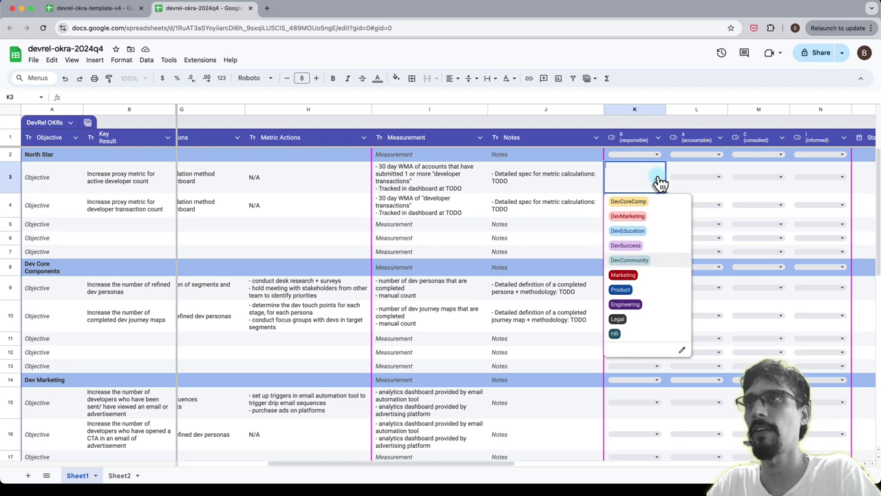
key("Escape")
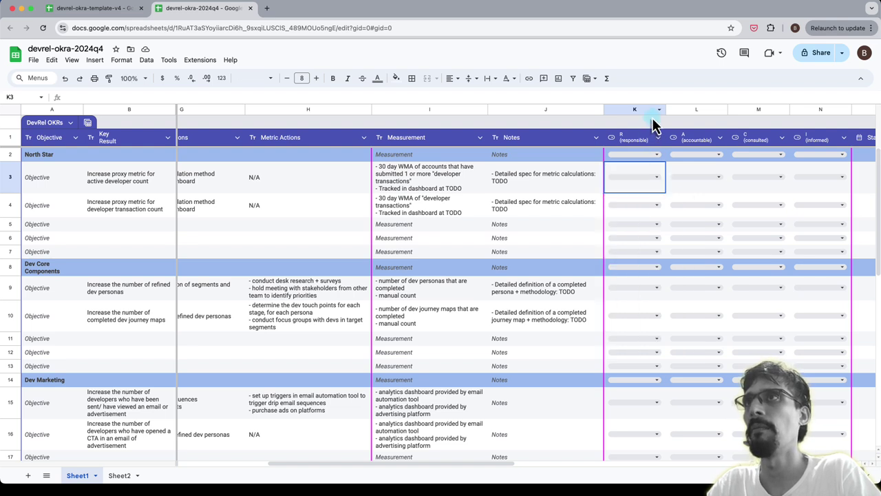
left_click(652, 179)
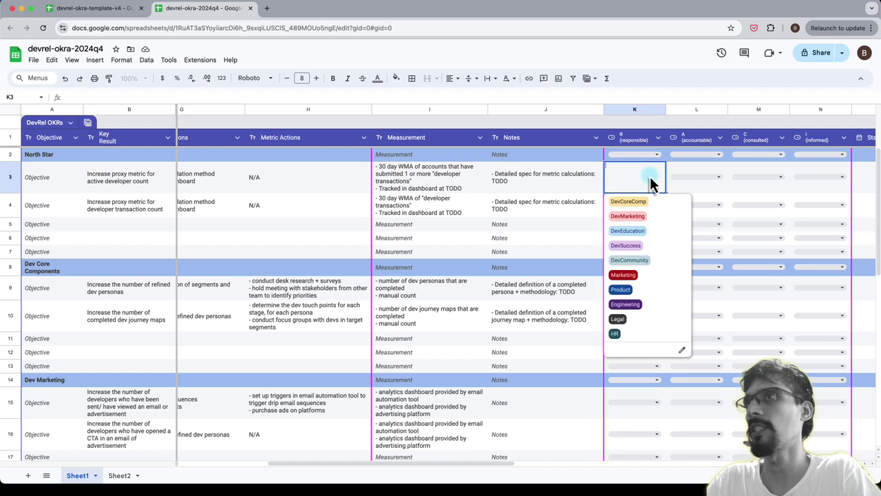
Step: Select the second key result's Responsible cell and scroll the table down and back up
left_click(645, 382)
left_click(641, 216)
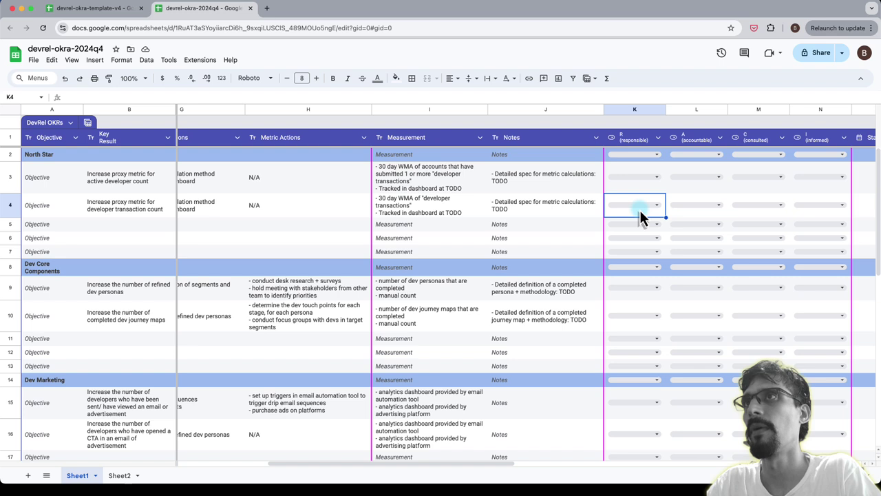
scroll(641, 218, "down", 4)
scroll(640, 208, "down", 2)
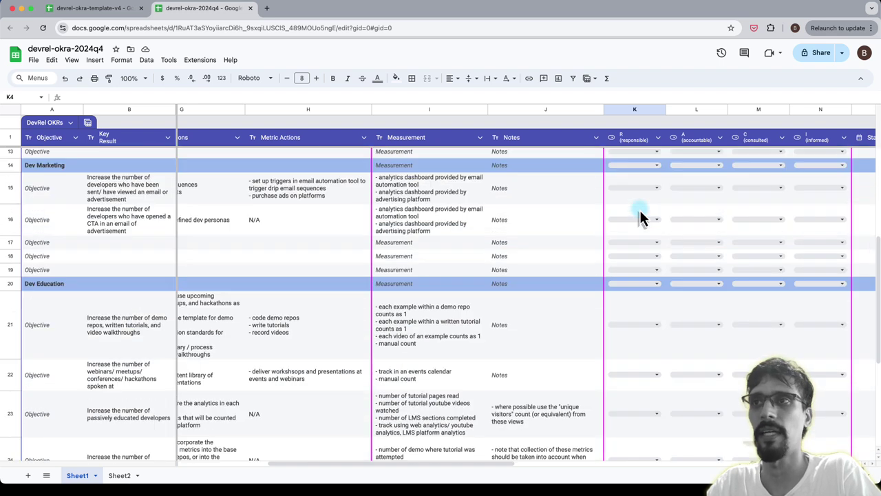
scroll(646, 324, "up", 5)
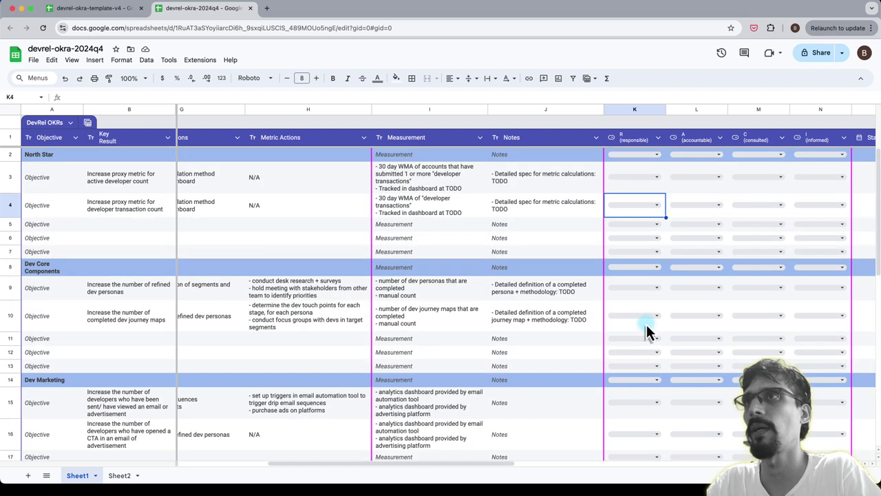
Step: Browse L3's Accountable team options, then close them without assigning and return to K3
left_click(700, 181)
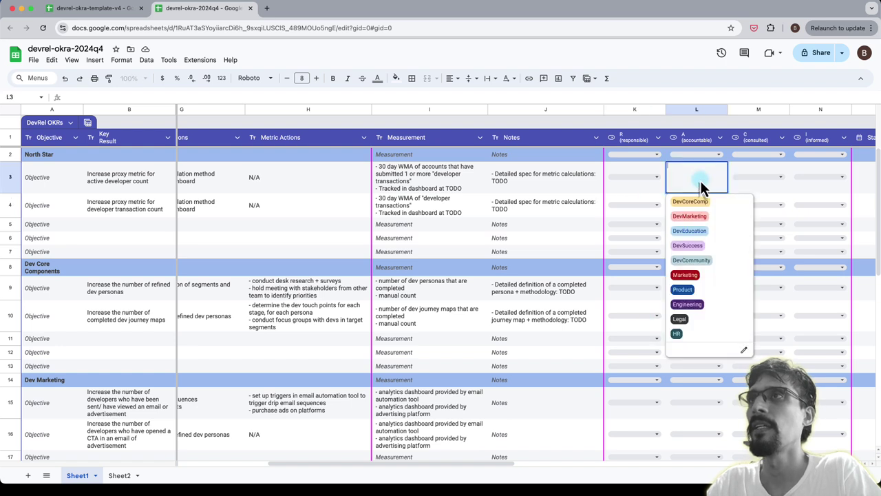
key("Down")
key("Down")
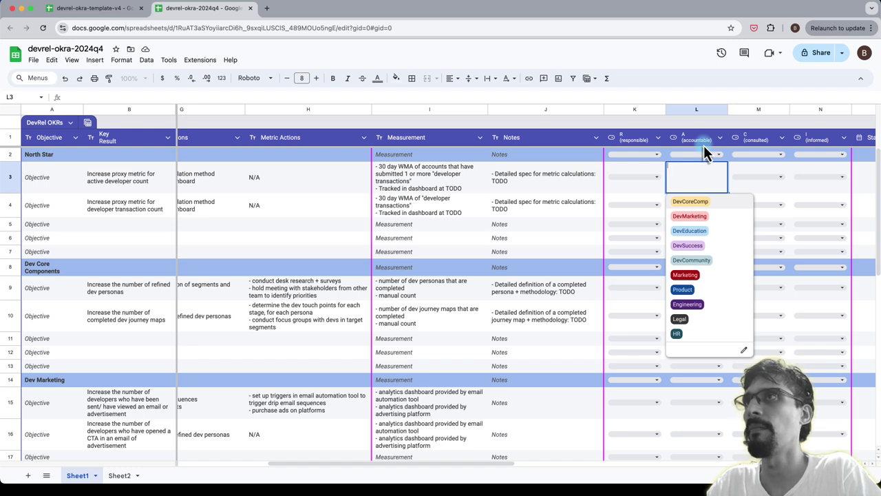
left_click(691, 181)
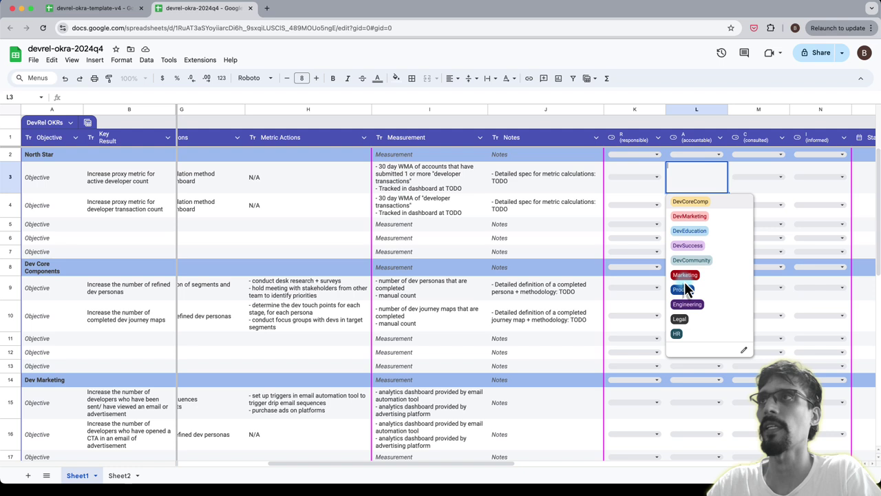
left_click(633, 184)
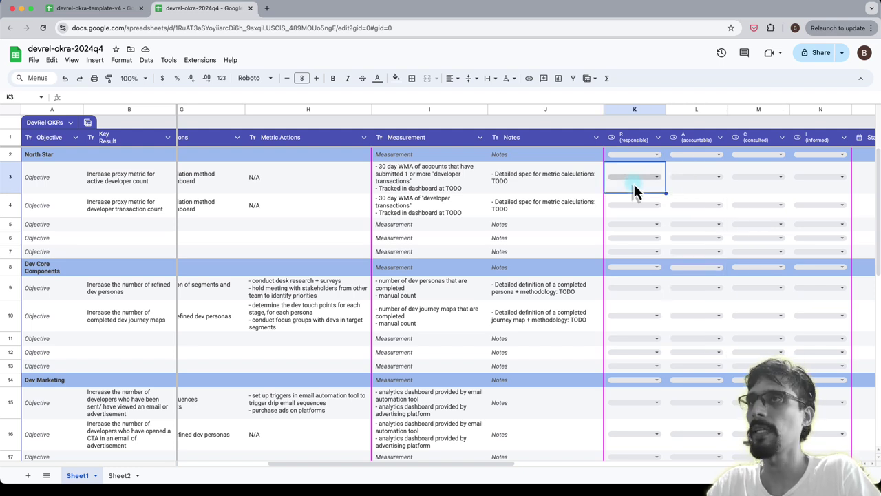
Step: Assign RACI team chips for the North Star, dev persona and journey map key results
left_click(137, 183)
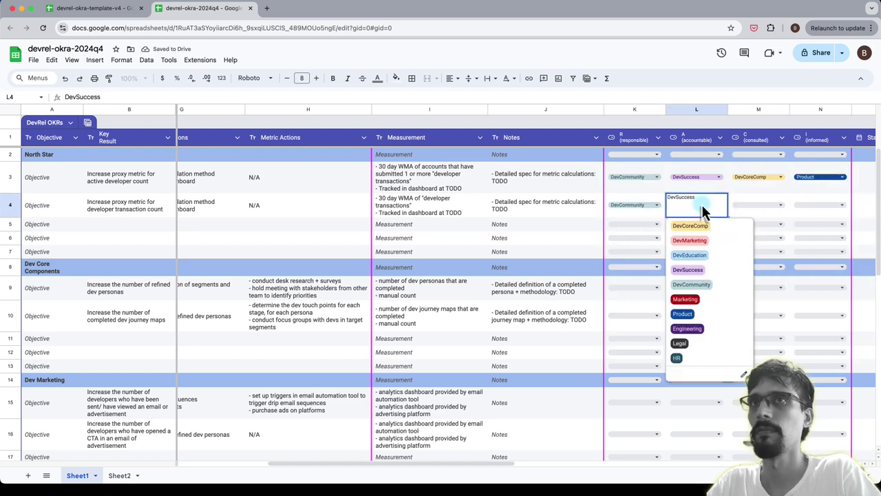
left_click(637, 291)
left_click(628, 308)
left_click(693, 291)
left_click(758, 291)
left_click(822, 291)
left_click(816, 315)
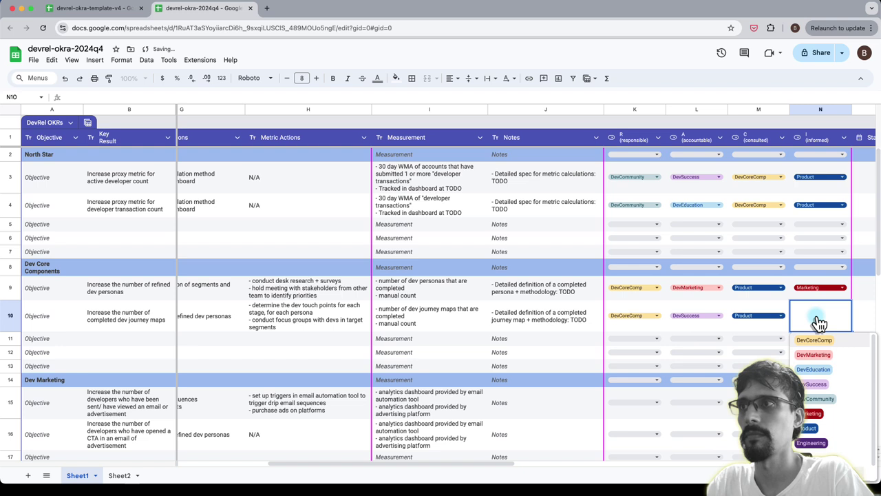
Step: Assign RACI team chips to the Dev Marketing key results
scroll(688, 310, "down", 5)
left_click(646, 233)
left_click(627, 271)
left_click(689, 272)
left_click(751, 286)
left_click(816, 271)
scroll(148, 295, "down", 5)
left_click(147, 296)
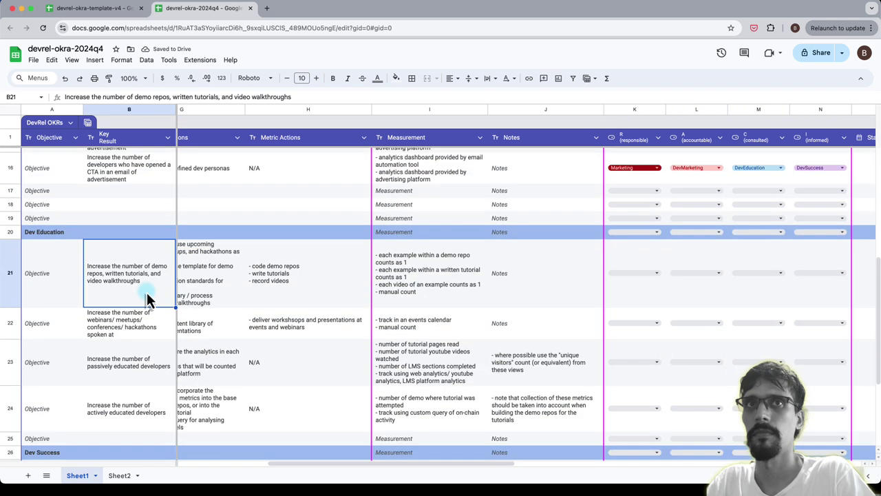
Step: Fill team chips for the demo repos and webinars rows, with DevEducation responsible in row 21
left_click(634, 239)
left_click(627, 310)
left_click(705, 332)
left_click(758, 239)
scroll(688, 310, "down", 1)
left_click(634, 300)
left_click(696, 261)
Step: Assign teams to the educated developer and hackathon bounties rows, with DevEducation responsible
left_click(758, 261)
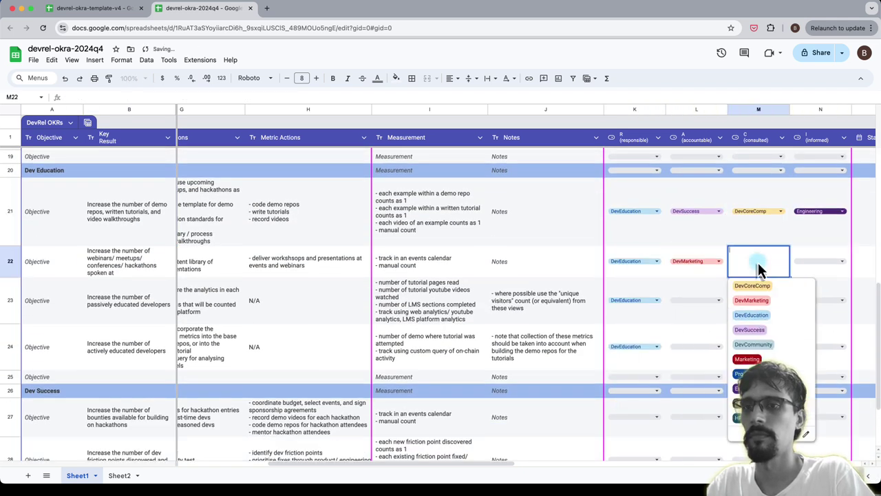
left_click(820, 261)
left_click(696, 300)
left_click(697, 355)
left_click(753, 390)
left_click(813, 420)
left_click(689, 421)
left_click(813, 465)
scroll(689, 310, "down", 2)
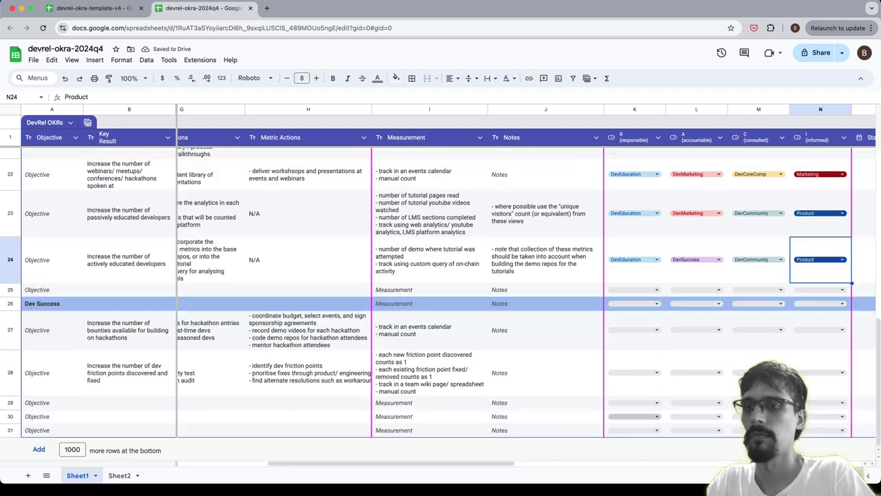
left_click(624, 374)
Step: Make DevSuccess responsible for the friction points row, then return to the top of the sheet
left_click(634, 373)
left_click(632, 454)
left_click(113, 366)
left_click(822, 393)
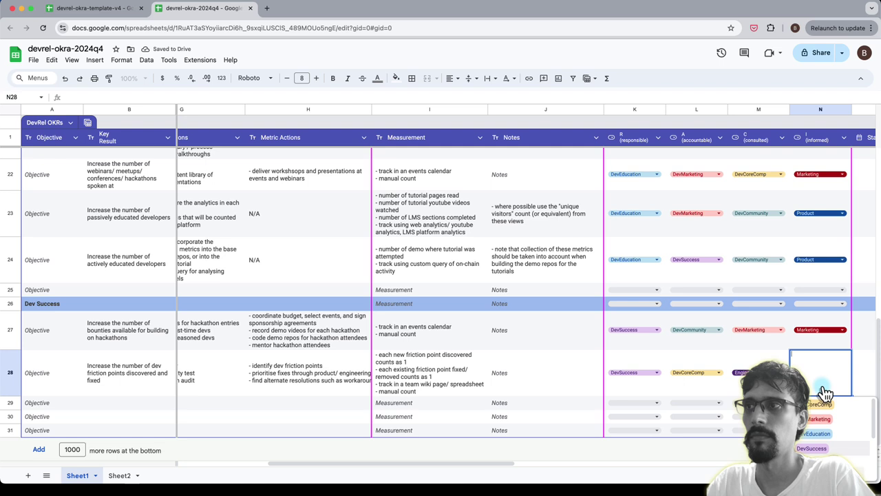
scroll(740, 355, "up", 15)
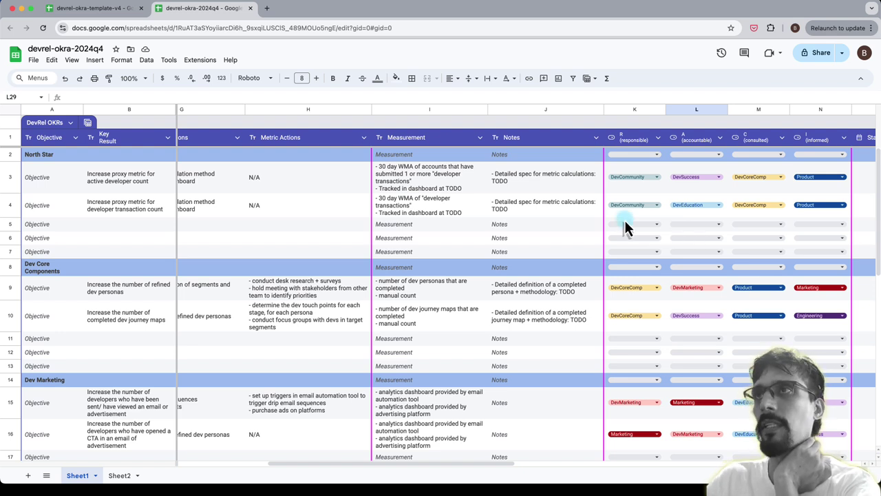
left_click(655, 182)
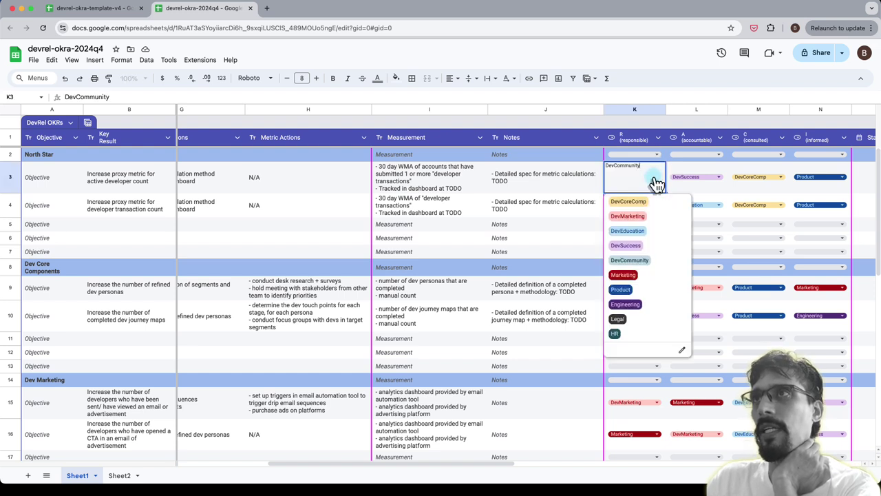
left_click(681, 176)
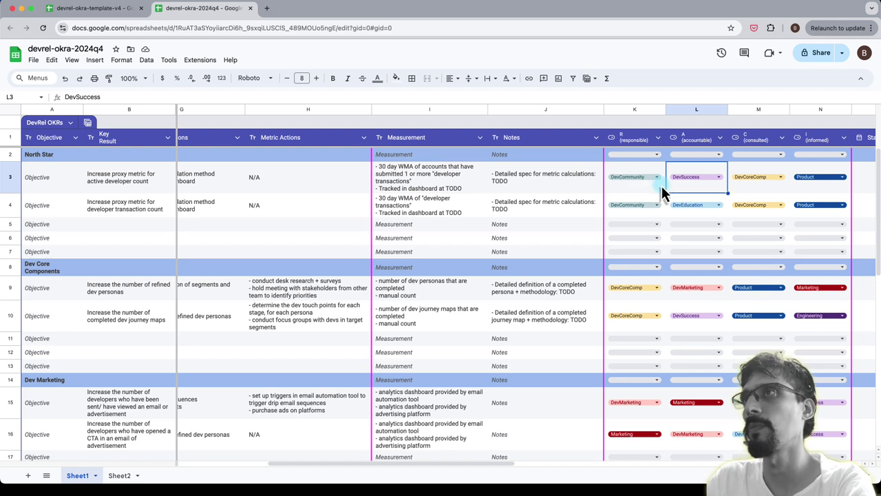
left_click(819, 180)
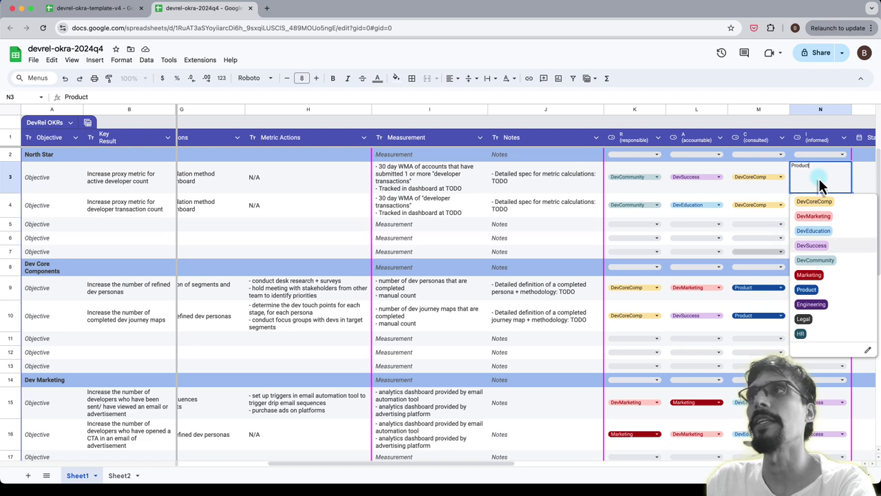
key("Return")
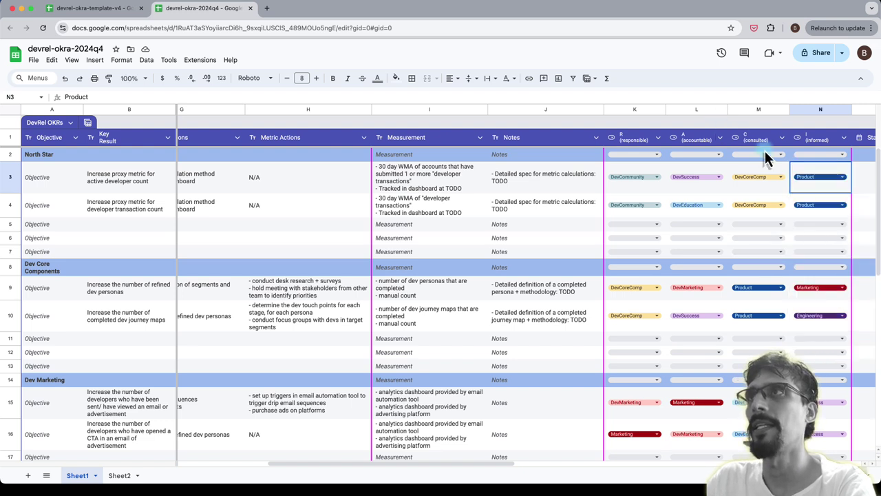
left_click(650, 177)
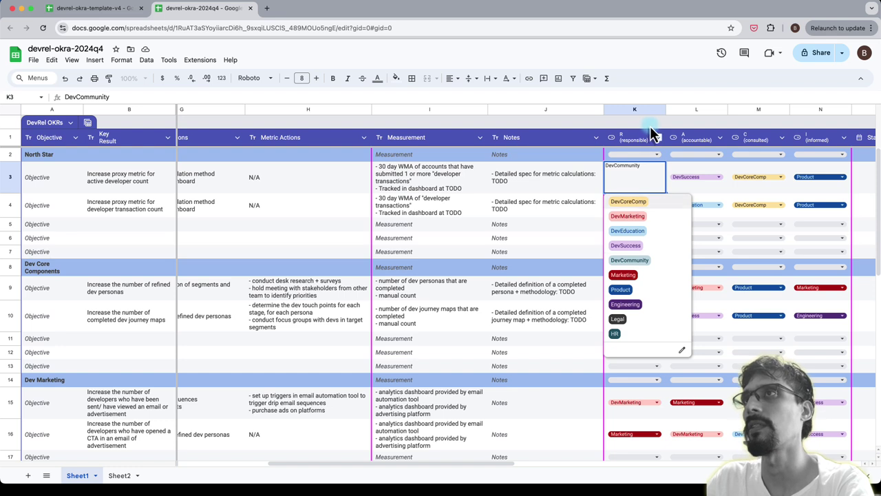
key("Return")
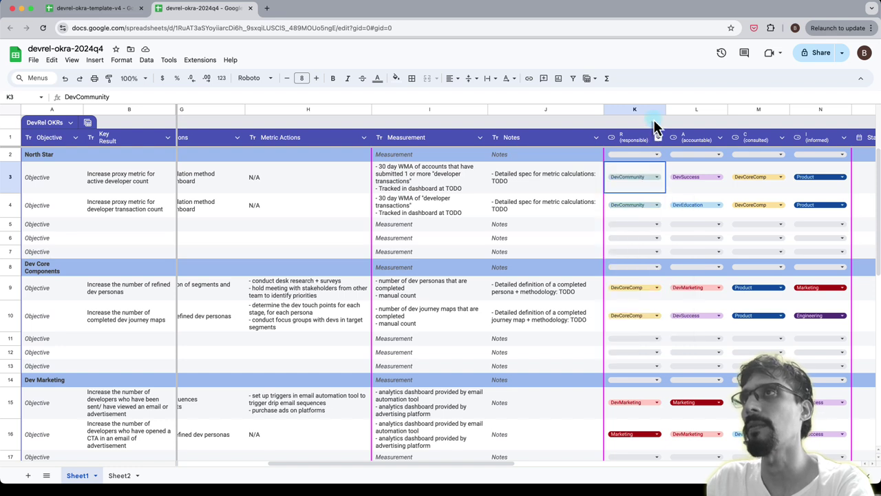
left_click(651, 178)
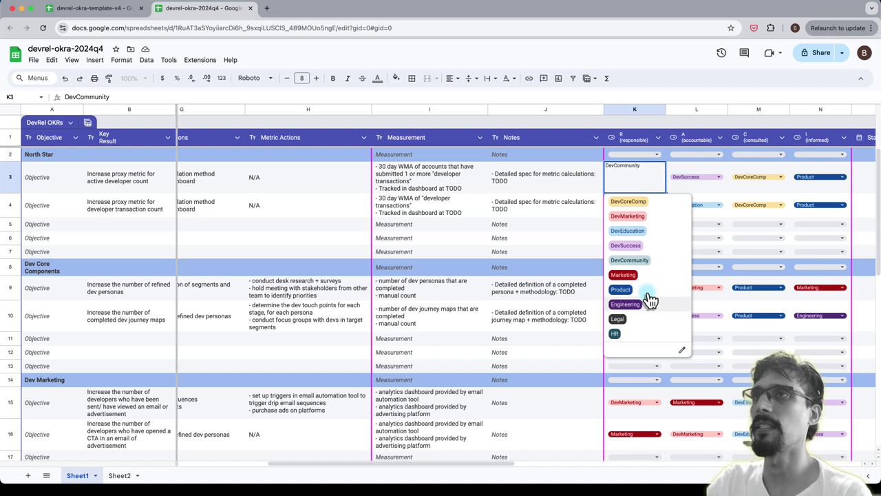
key("Up")
key("Up")
key("Up")
key("Down")
key("Up")
key("Up")
key("Down")
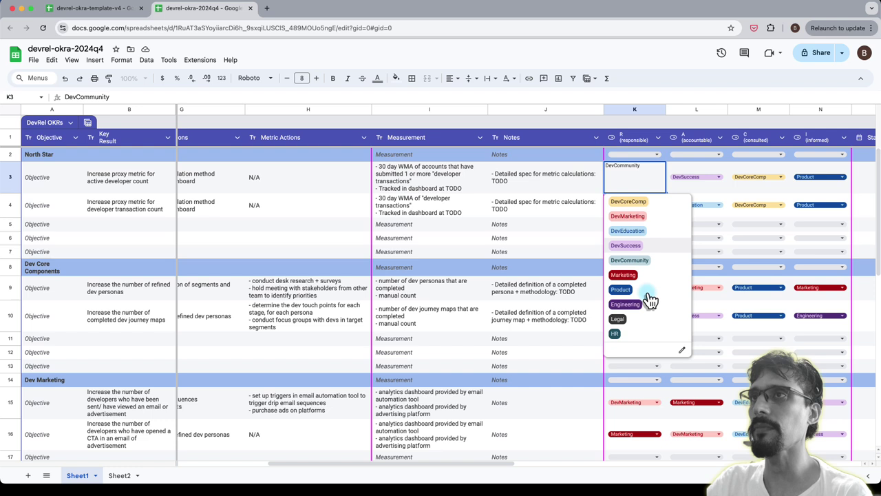
key("Down")
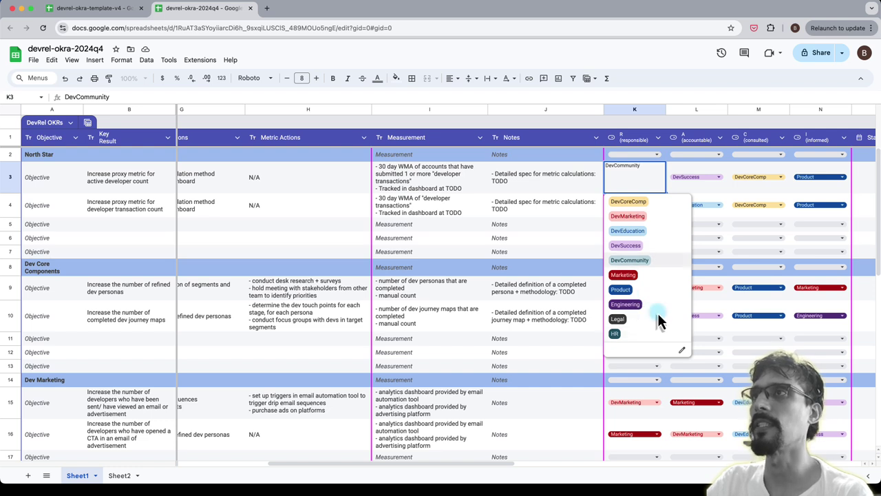
left_click(748, 228)
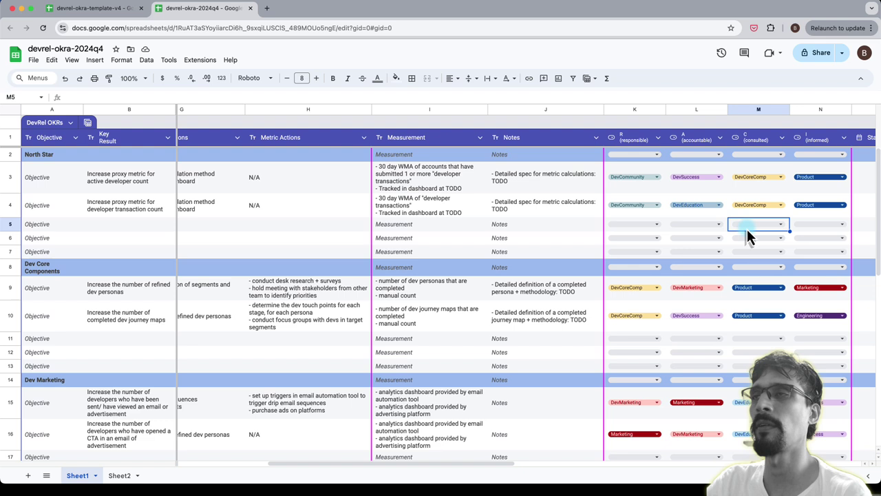
scroll(710, 320, "down", 2)
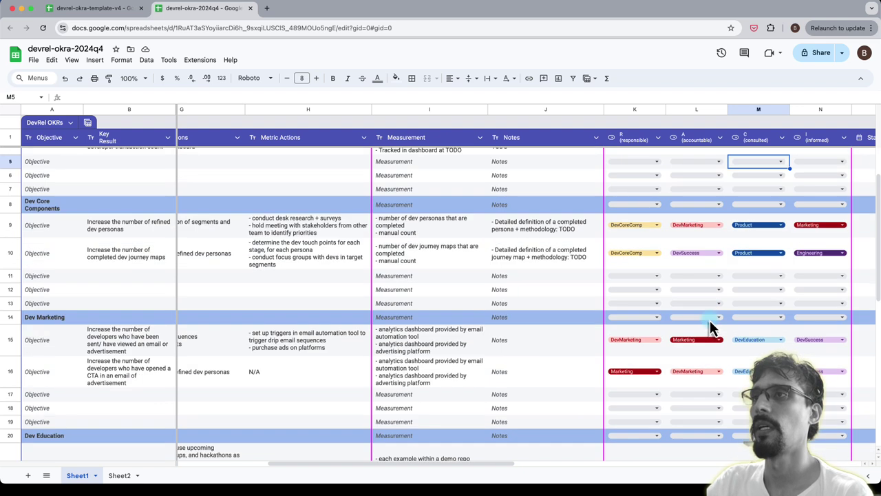
scroll(710, 321, "up", 2)
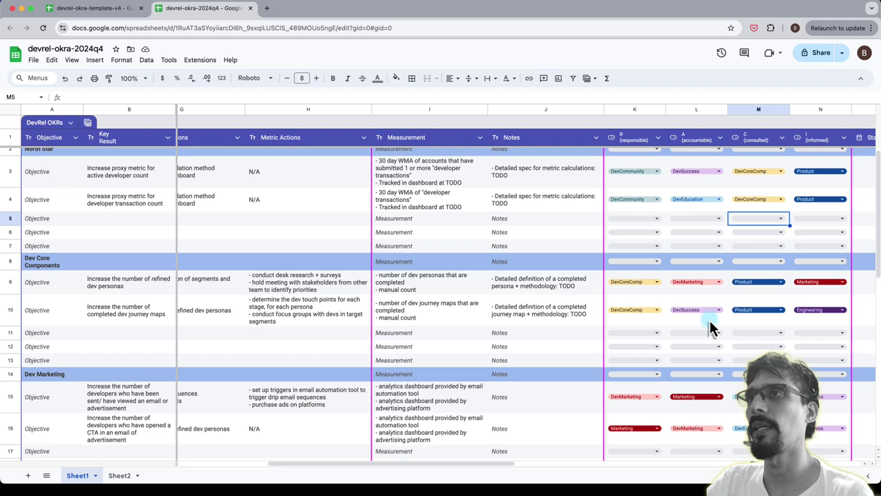
scroll(710, 320, "up", 1)
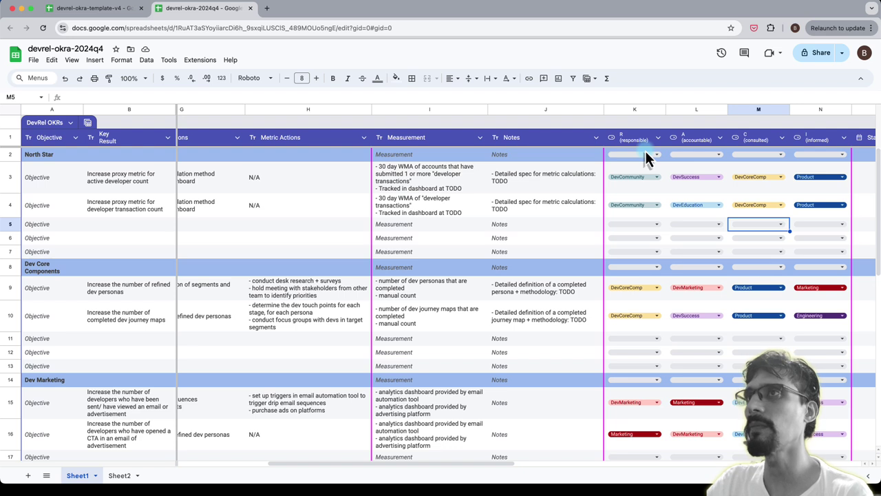
scroll(645, 151, "down", 3)
scroll(645, 151, "up", 1)
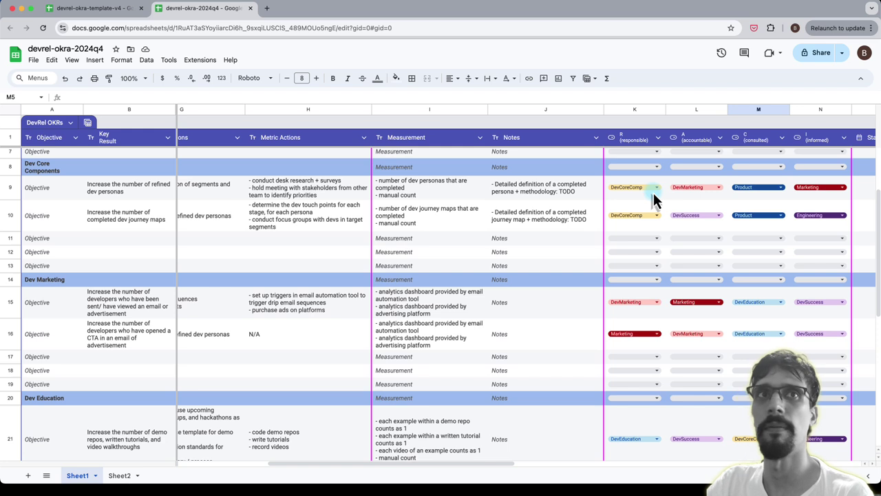
scroll(653, 192, "down", 5)
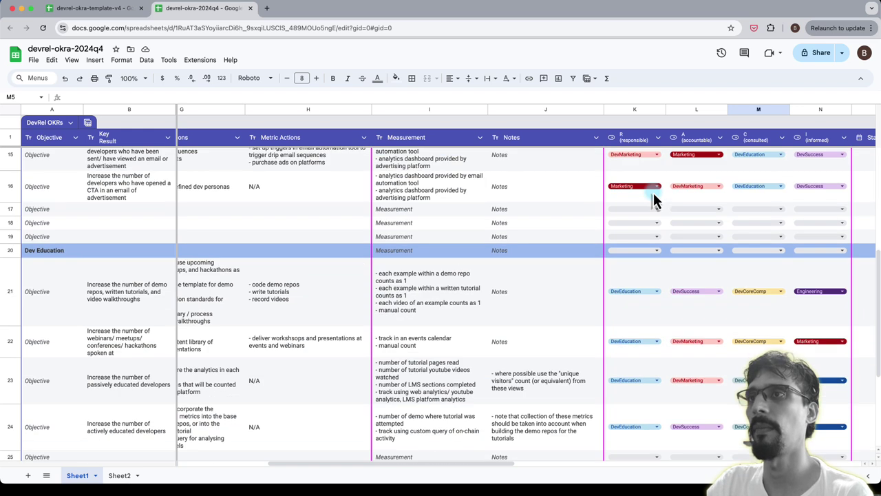
scroll(653, 193, "down", 3)
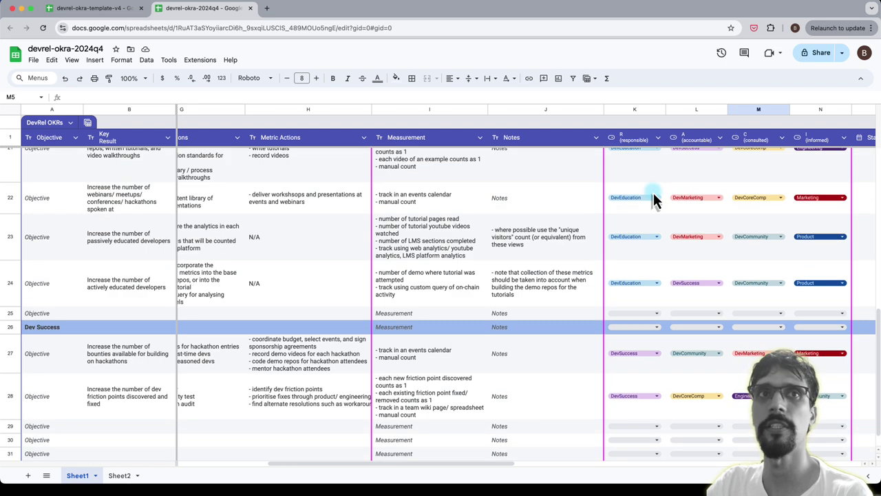
scroll(640, 279, "up", 8)
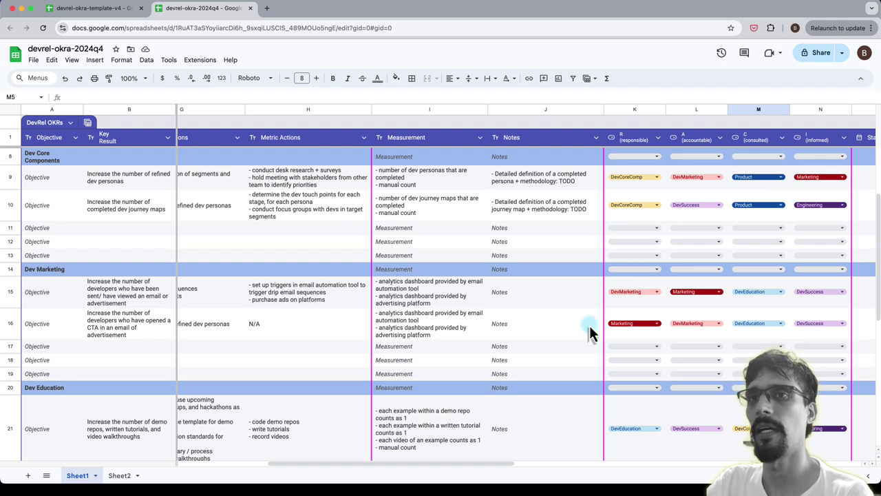
left_click_drag(447, 464, 399, 465)
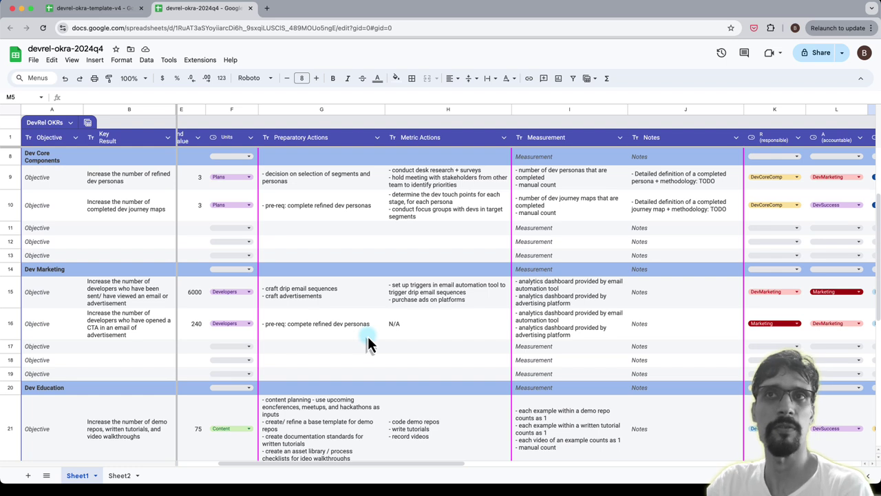
Step: Replace H16's N/A with '- CTR optimisation (and others)' and '- A-B testing with iterations'
left_click(401, 325)
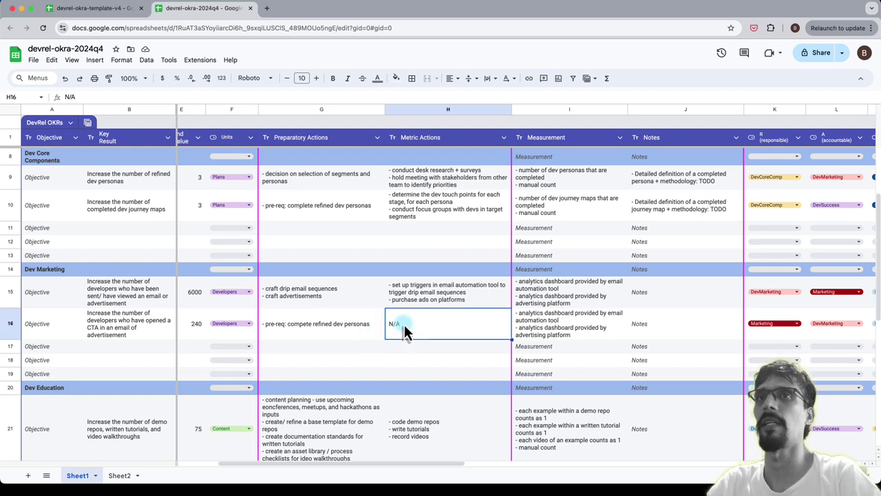
double_click(404, 324)
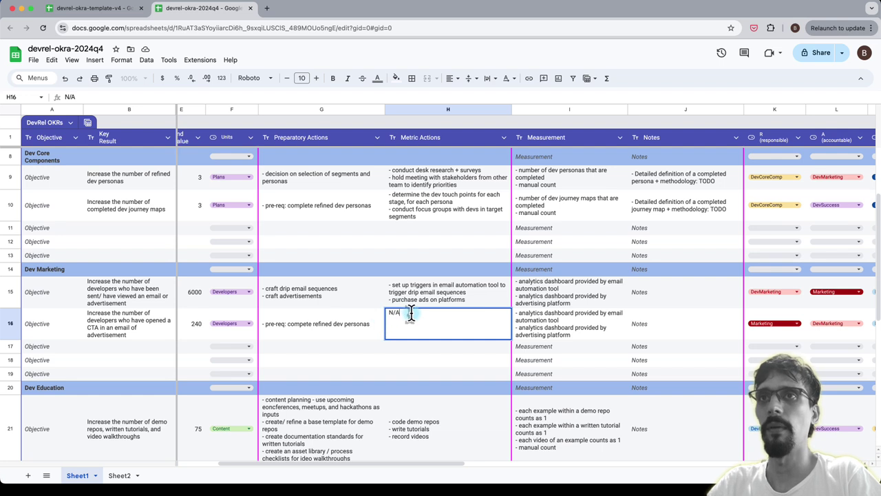
left_click_drag(411, 314, 388, 318)
type("- set up triggers in email automation tool to trigger drip email sequences - purchase ads on platforms")
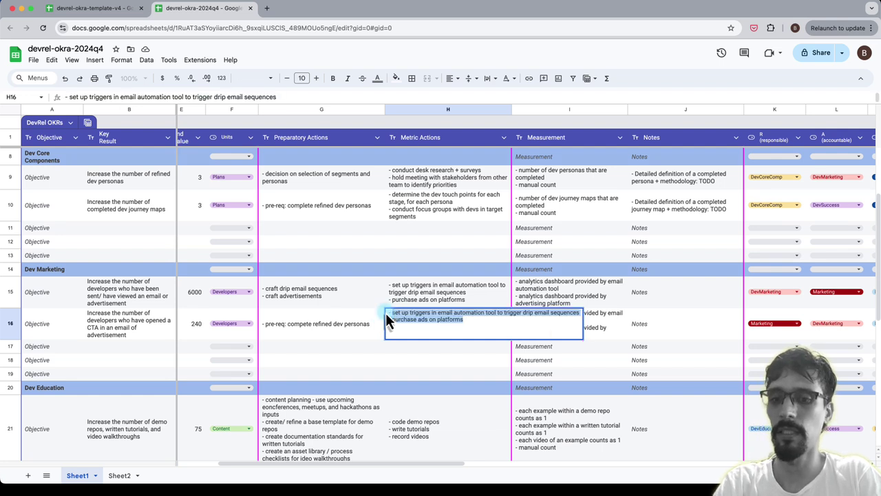
type("- CTR")
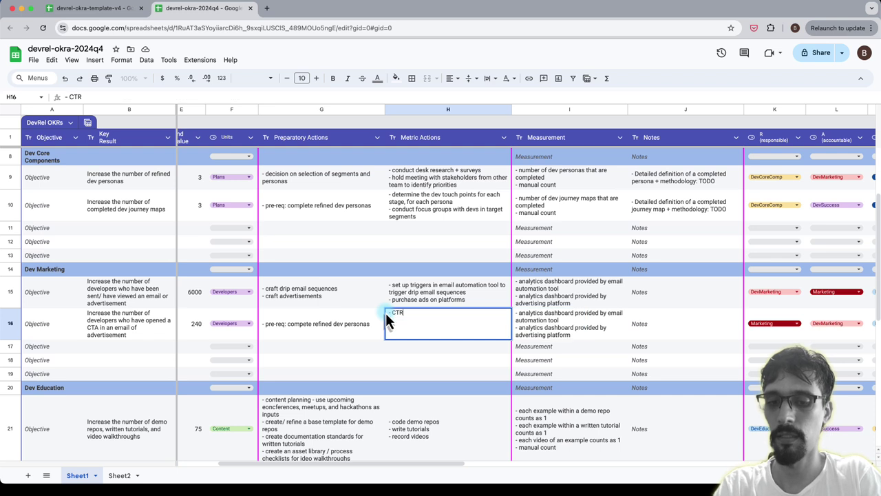
type(" optimisa")
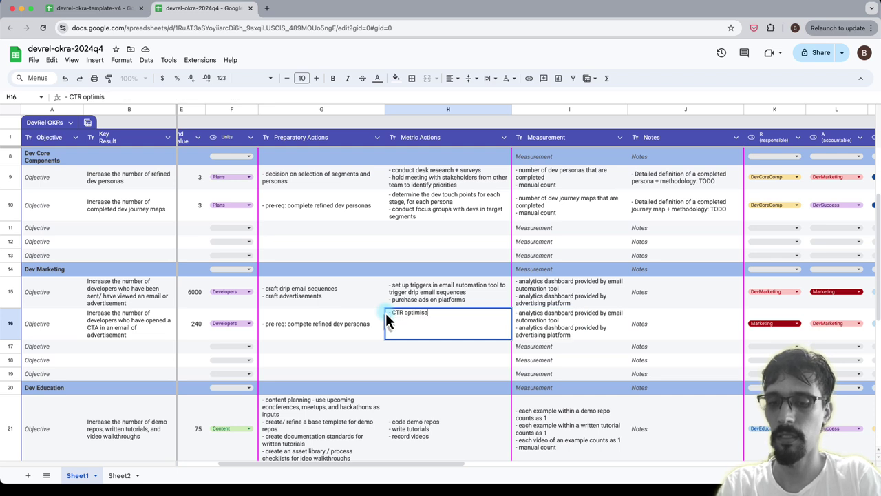
type("tion (and others)")
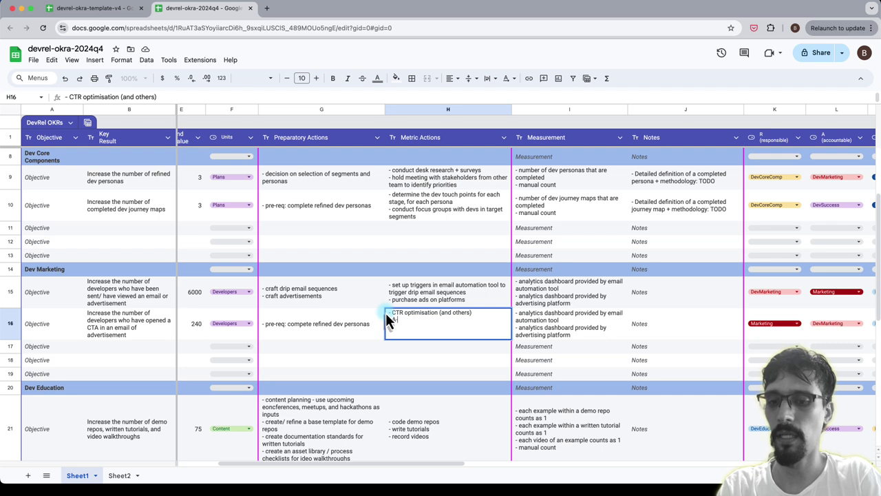
type("- A-B testing with")
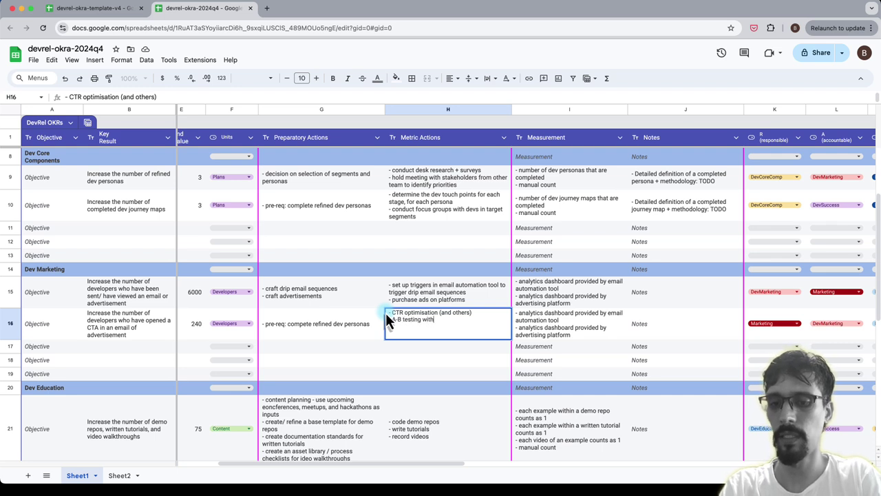
type(" iterations")
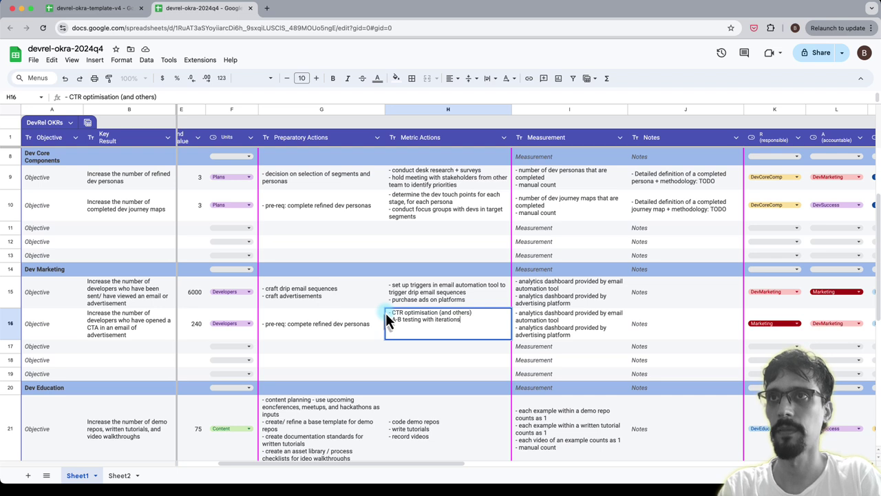
key("Return")
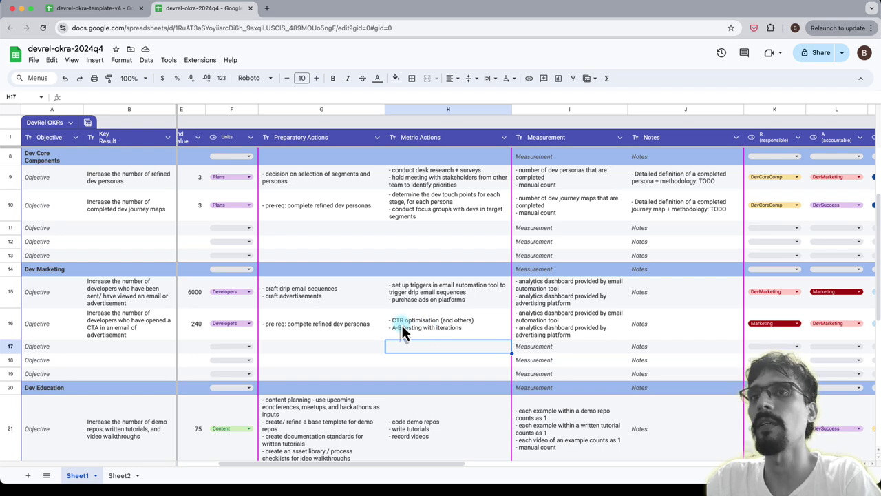
left_click_drag(380, 470, 433, 474)
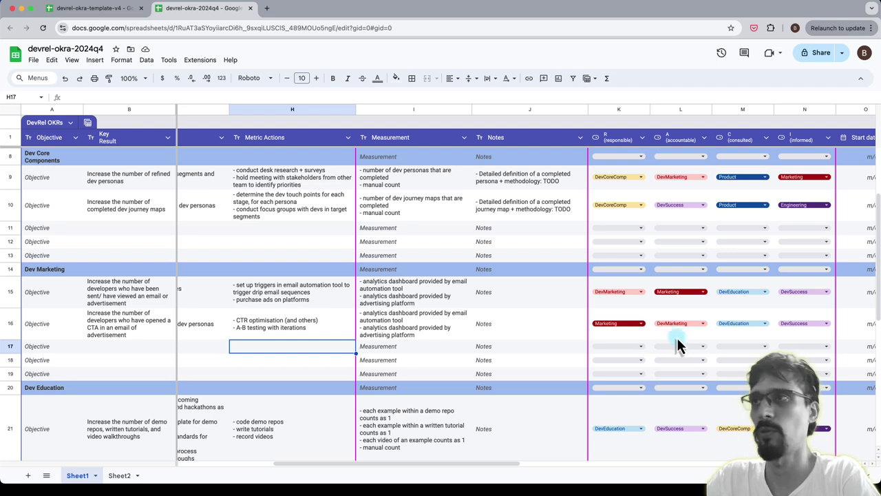
scroll(677, 339, "up", 3)
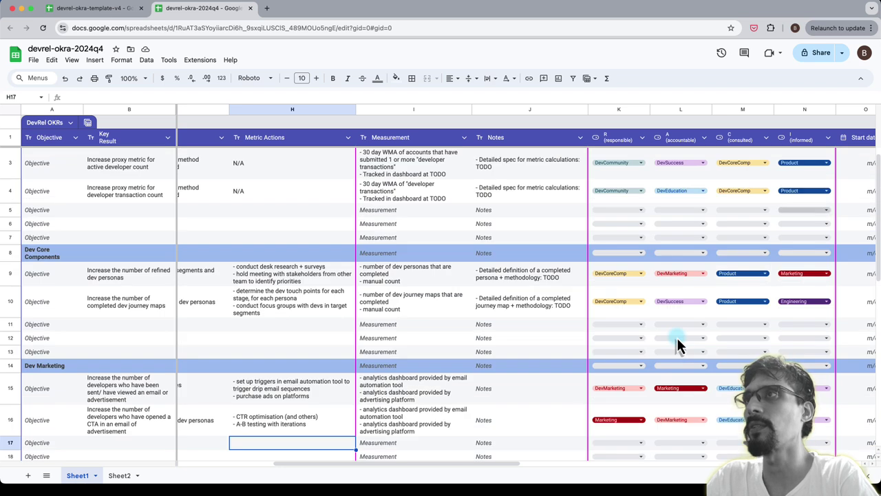
left_click(818, 195)
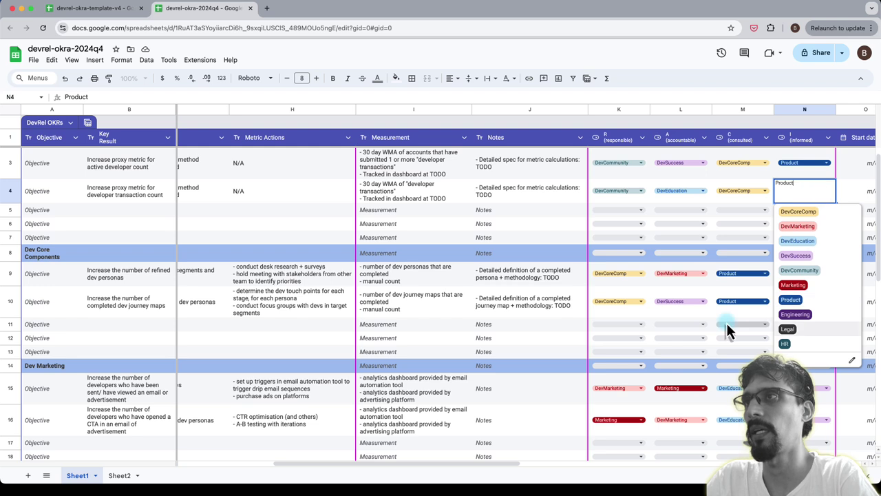
left_click(846, 200)
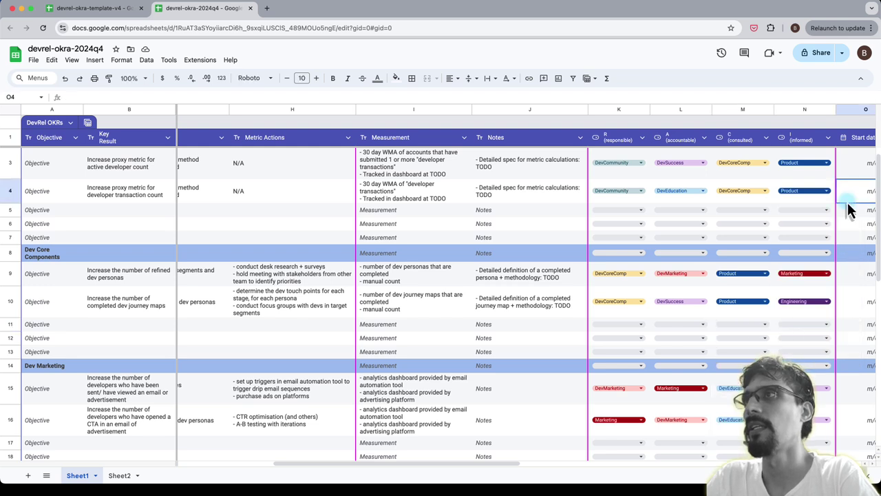
scroll(849, 210, "down", 4)
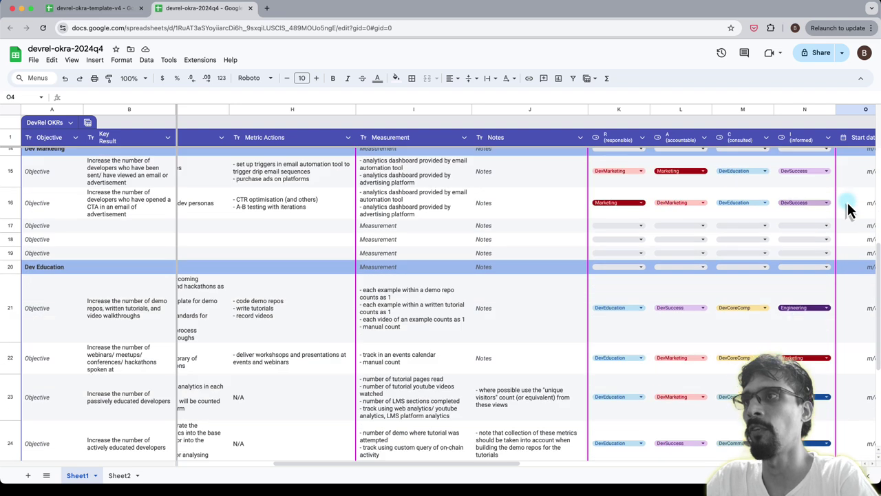
scroll(799, 328, "down", 3)
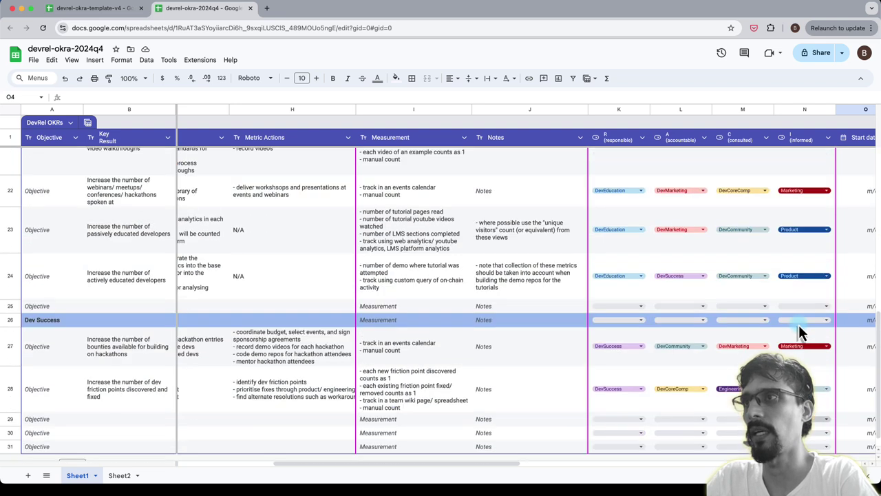
scroll(799, 328, "up", 7)
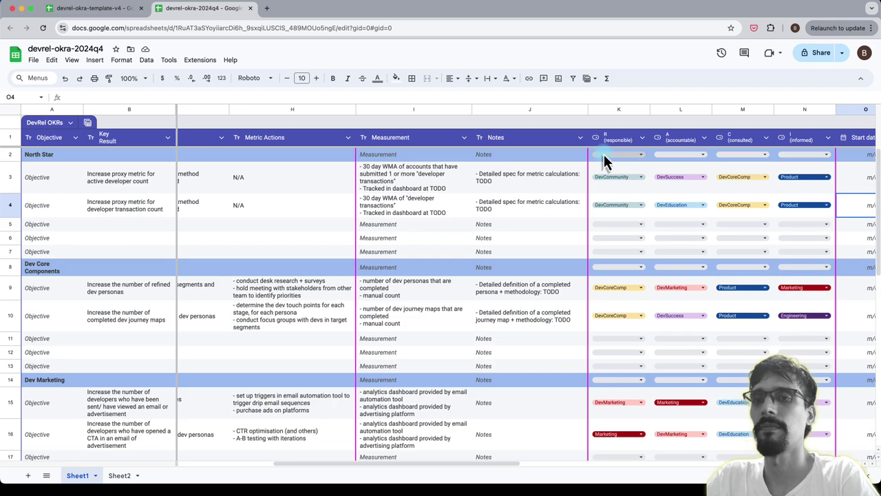